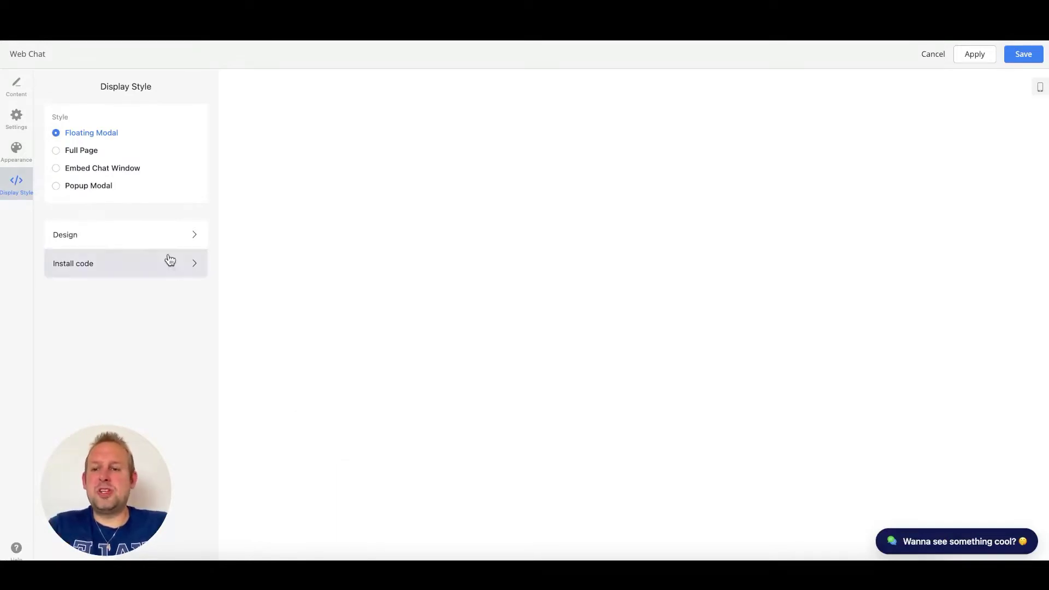
# Copy the UChat floating widget's install script and load app.lightfunnels.com
pyautogui.click(126, 268)
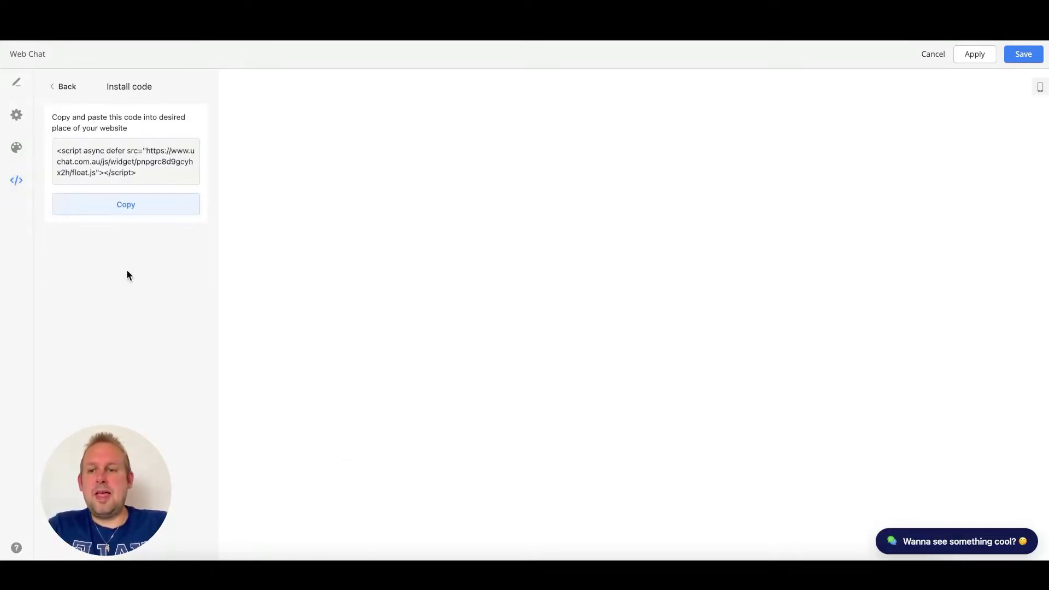
pyautogui.click(123, 213)
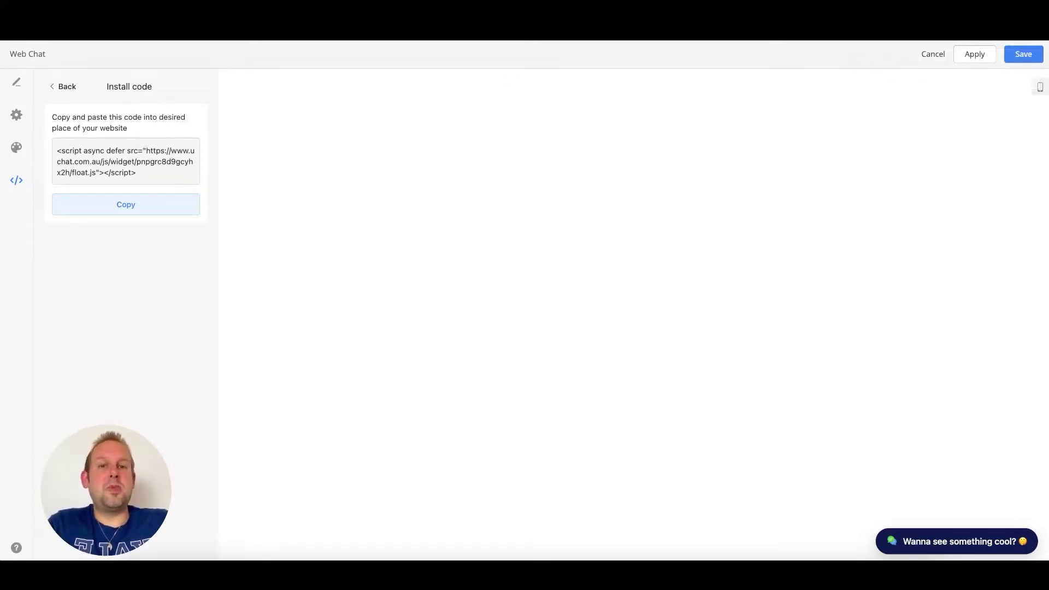
pyautogui.write('app.lightfunnels.com')
pyautogui.press('Return')
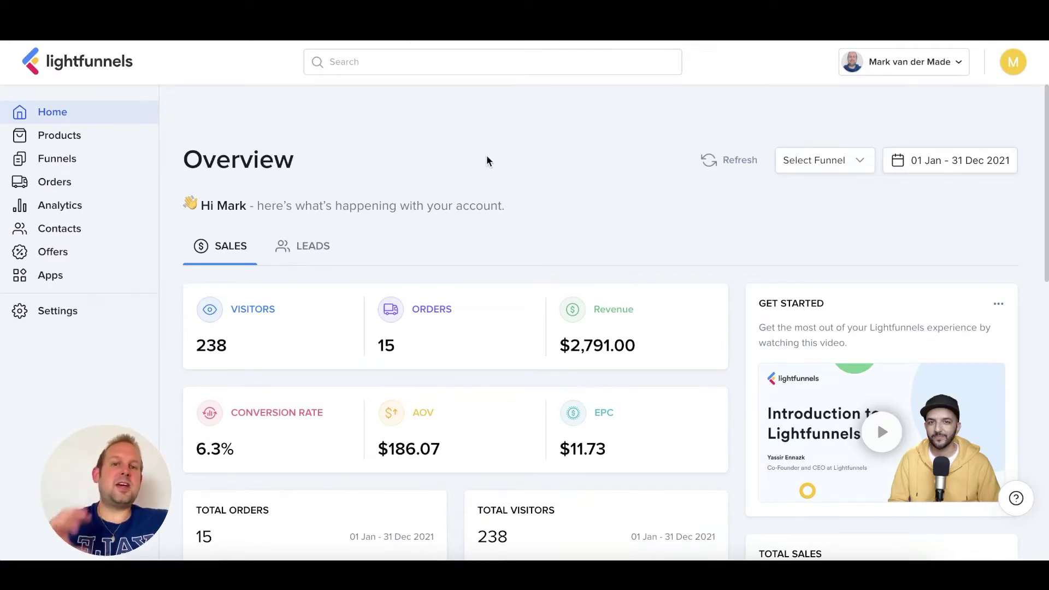
# Open the Blog funnel from the Funnels list and pan the canvas to show its two pages
pyautogui.click(79, 159)
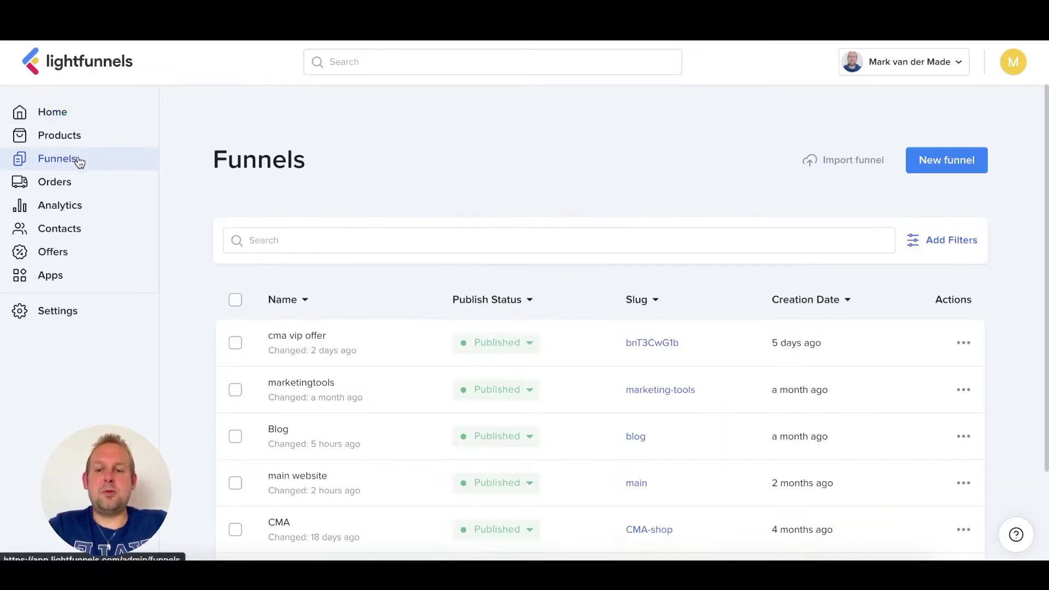
pyautogui.click(305, 437)
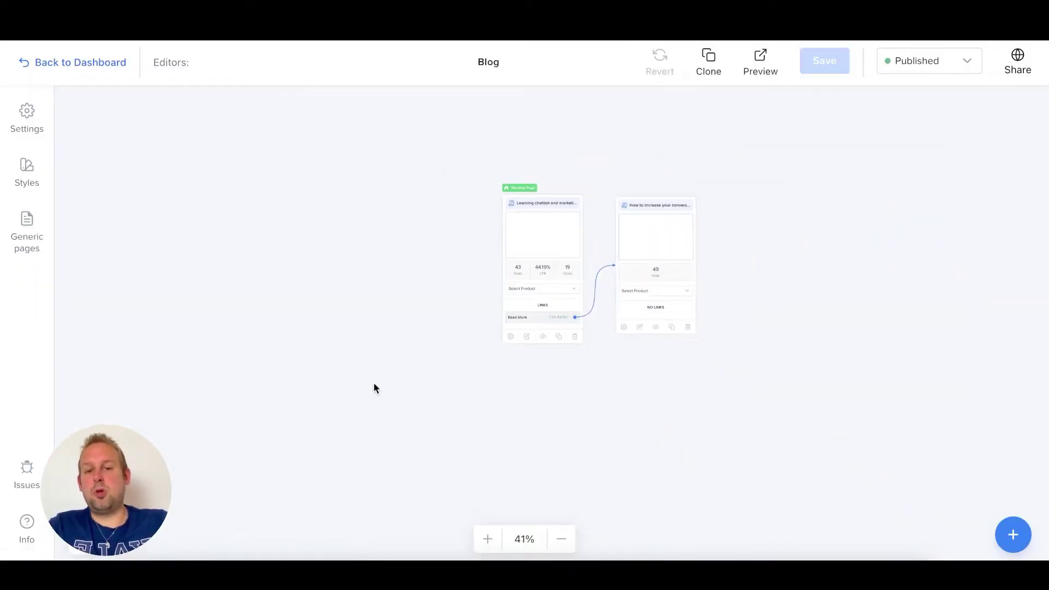
pyautogui.moveTo(323, 327); pyautogui.dragTo(248, 291)
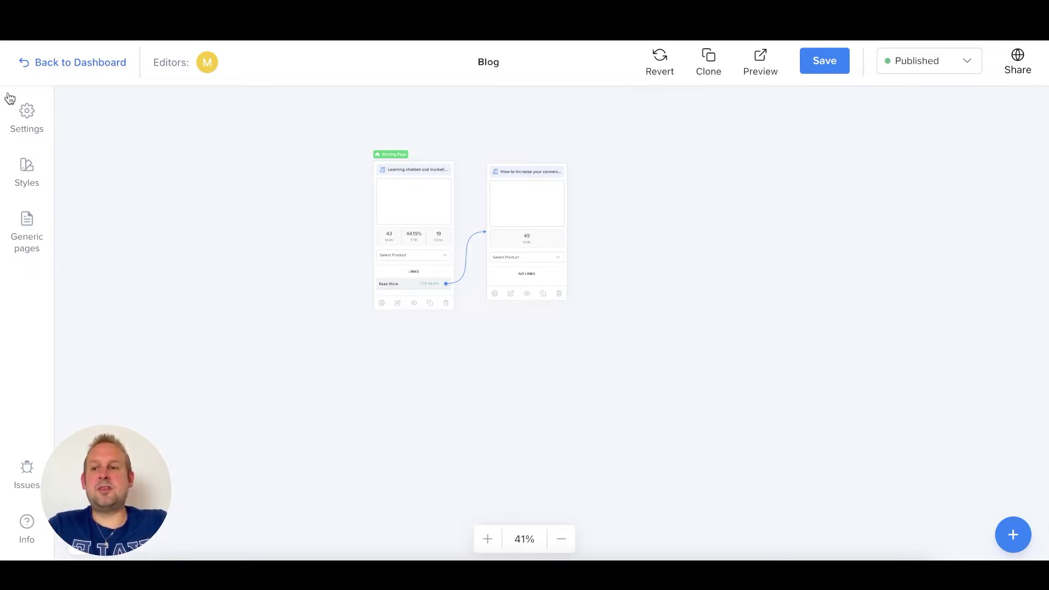
# Paste the UChat float.js script below the </style> block in the Blog funnel's Custom scripts and save
pyautogui.click(31, 125)
pyautogui.scroll(-1, 164, 377)
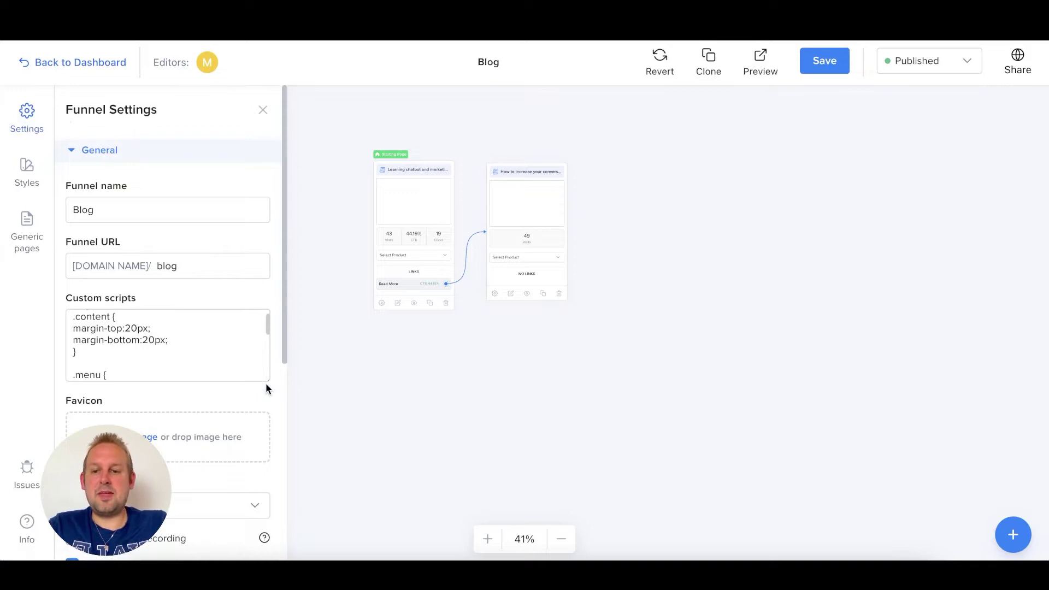
pyautogui.moveTo(267, 381); pyautogui.dragTo(187, 432)
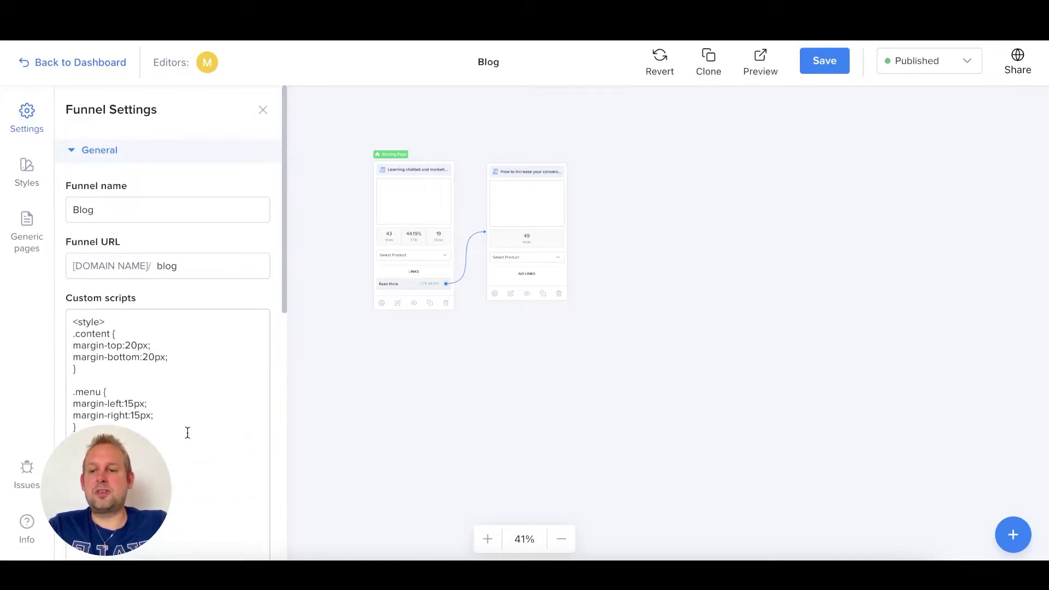
pyautogui.scroll(-3, 184, 394)
pyautogui.click(143, 282)
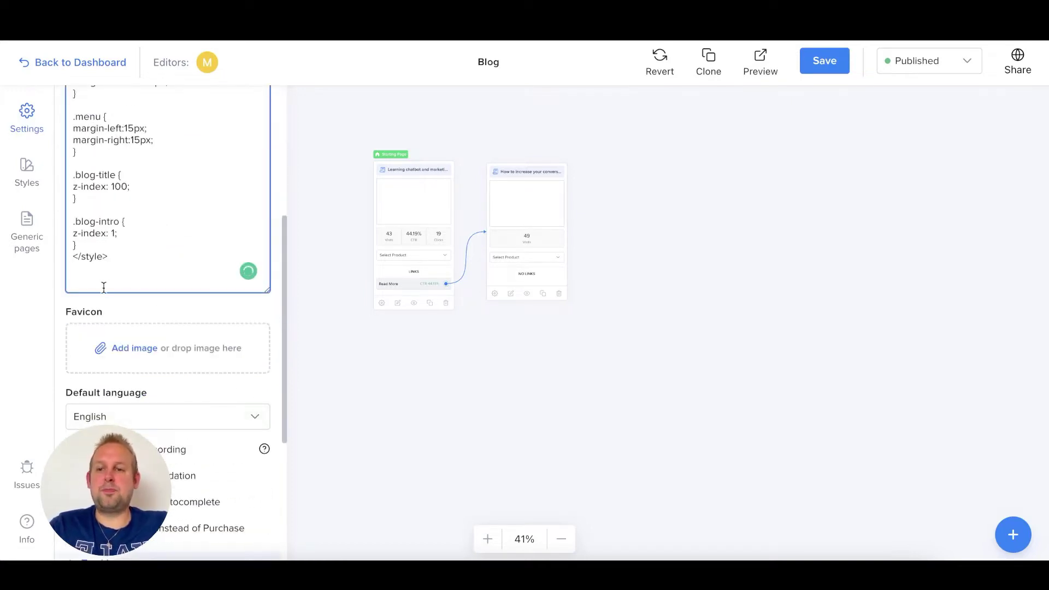
pyautogui.hotkey('ctrl', 'v')
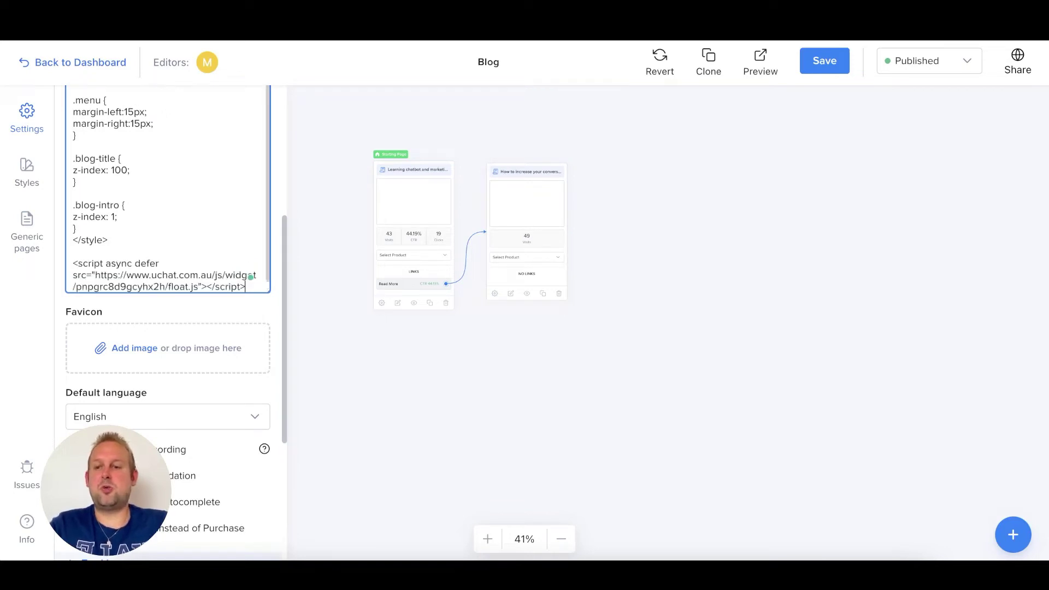
pyautogui.scroll(-1, 104, 288)
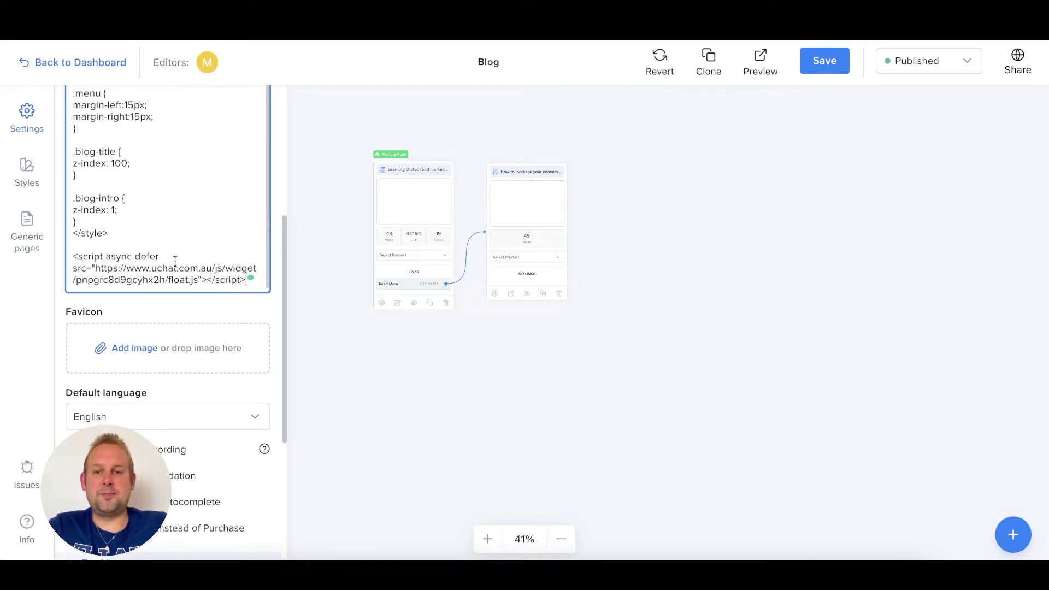
pyautogui.click(828, 61)
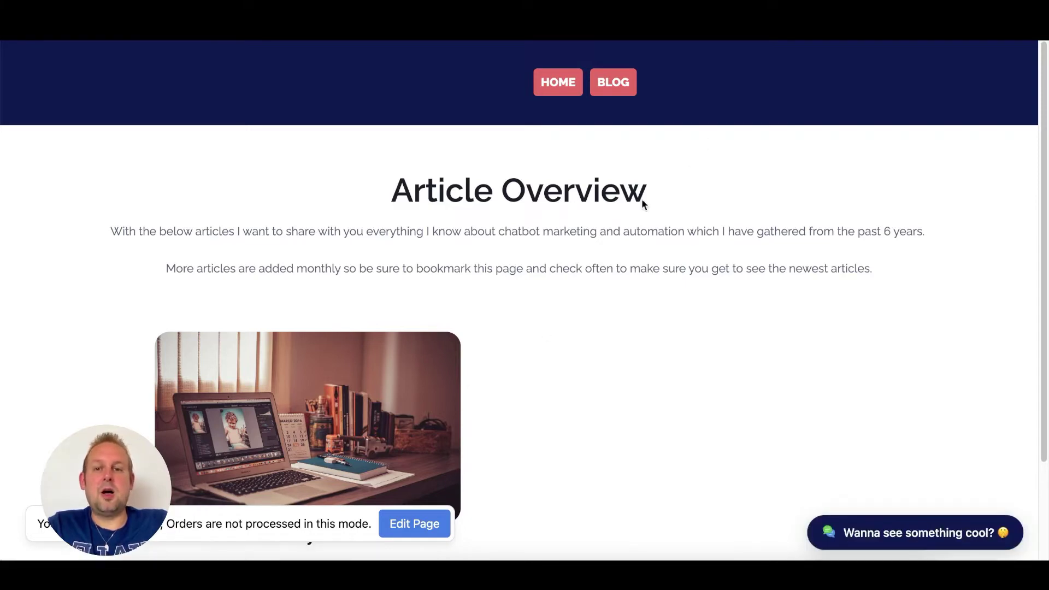
# Open the 'How to increase your conversions' article in the preview and check for the chat bubble
pyautogui.scroll(-3, 574, 360)
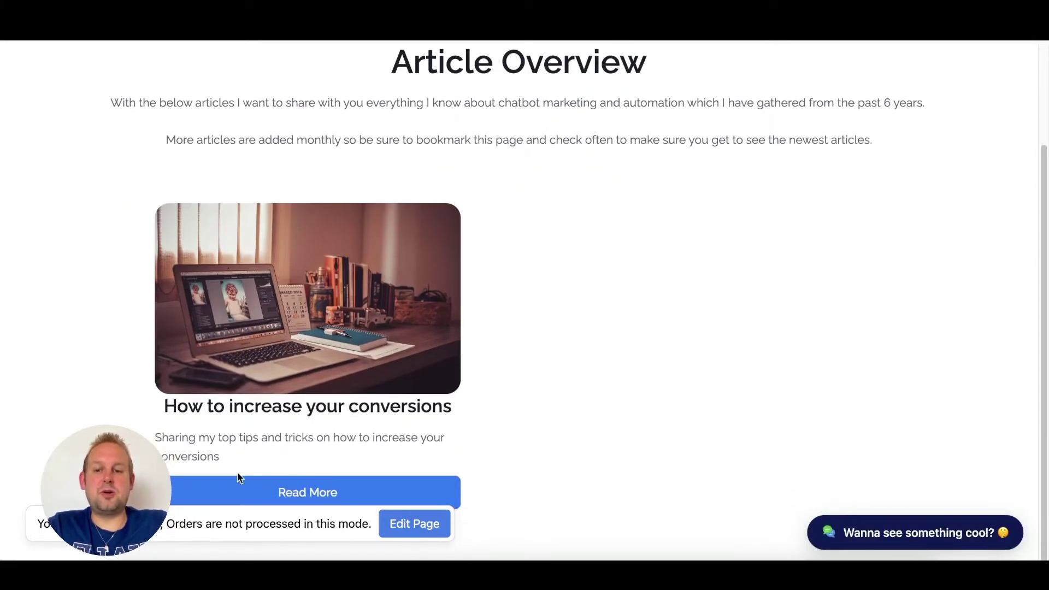
pyautogui.click(243, 491)
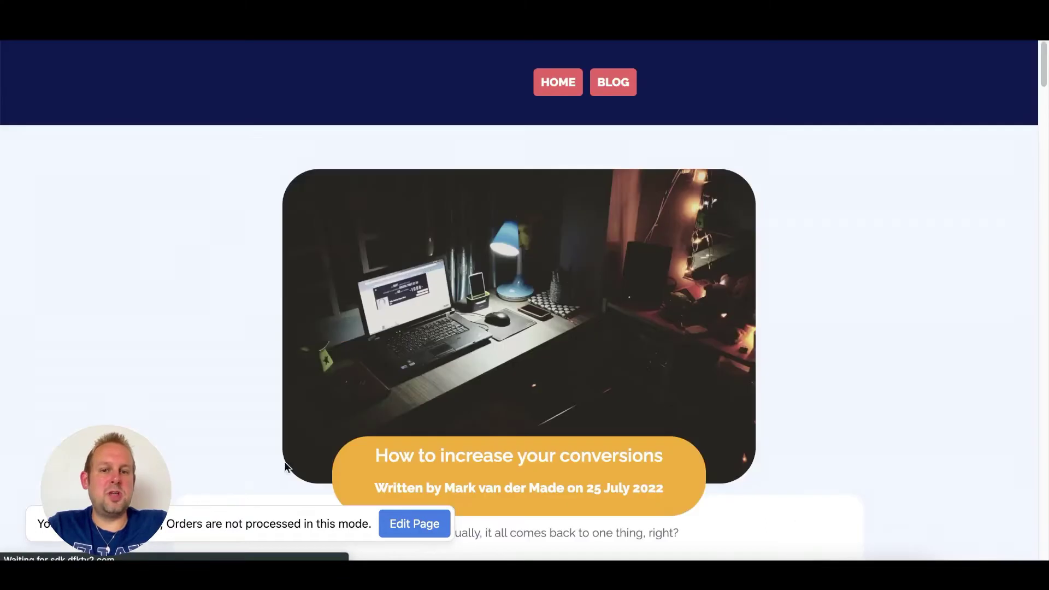
pyautogui.scroll(-2, 752, 402)
pyautogui.scroll(-2, 752, 403)
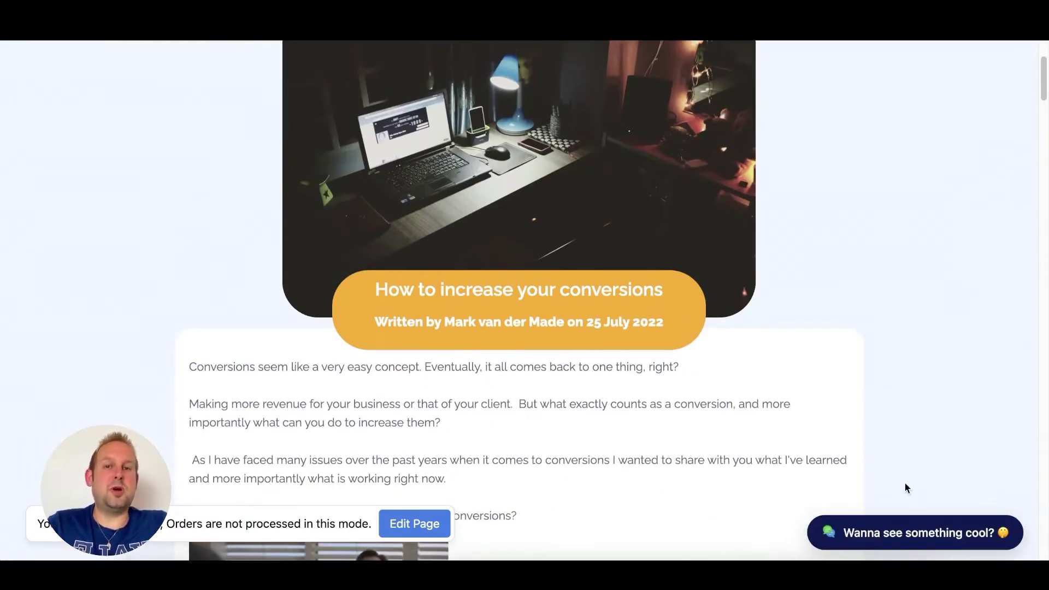
pyautogui.scroll(1, 856, 396)
pyautogui.scroll(2, 855, 399)
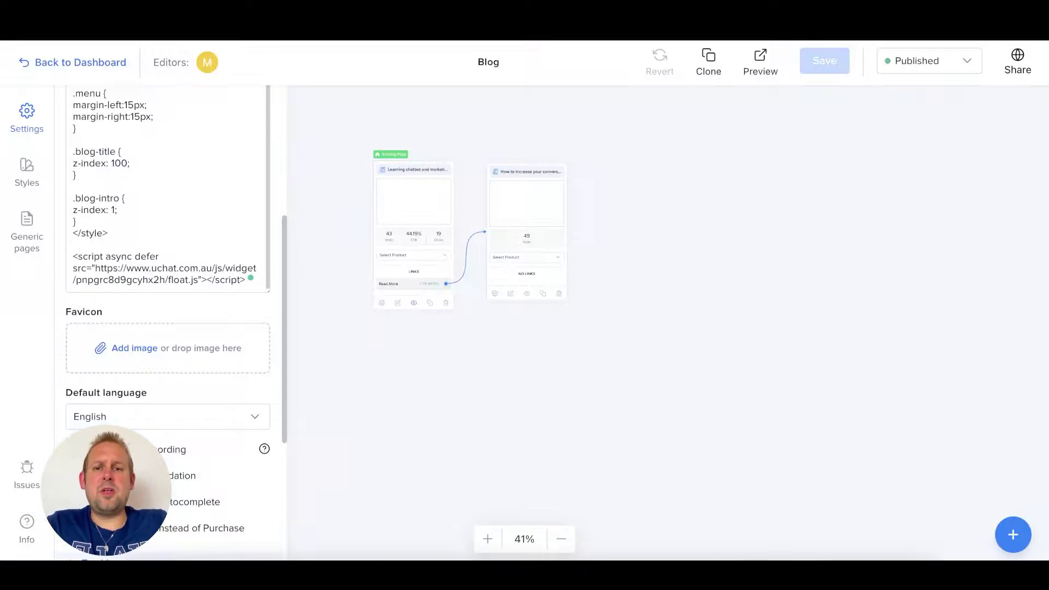
# Delete the UChat script line and its blank line from Custom scripts, leaving the style block, and save
pyautogui.tripleClick(126, 257)
pyautogui.hotkey('ctrl', 'c')
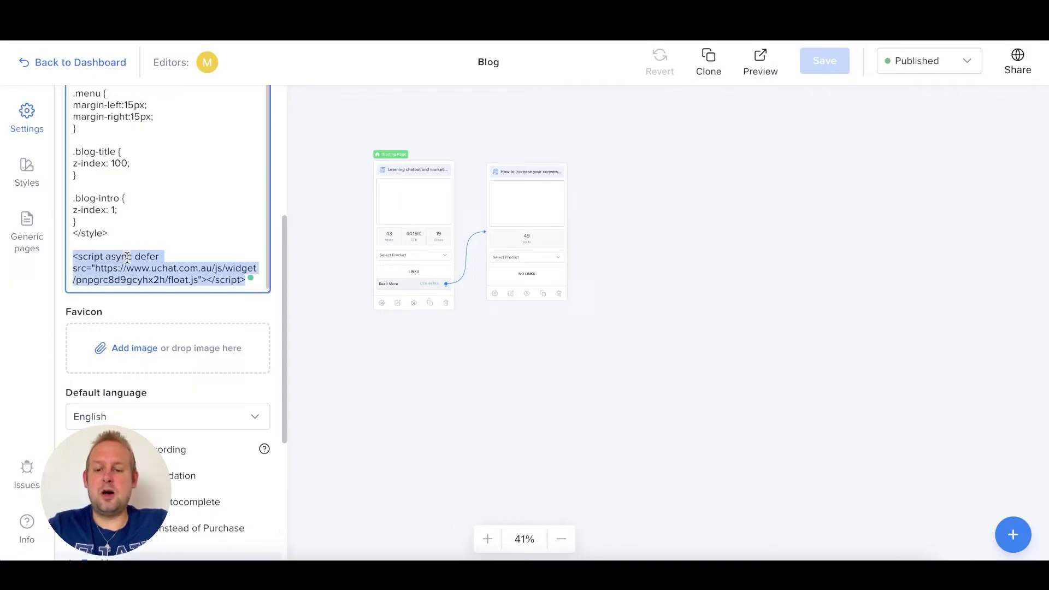
pyautogui.press('BackSpace')
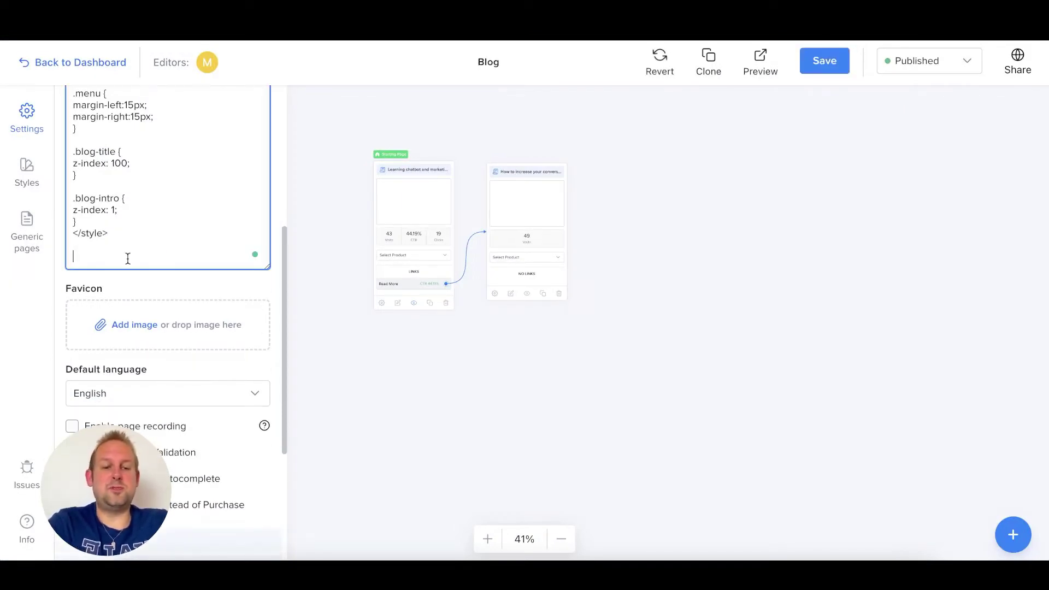
pyautogui.press('BackSpace')
pyautogui.click(822, 67)
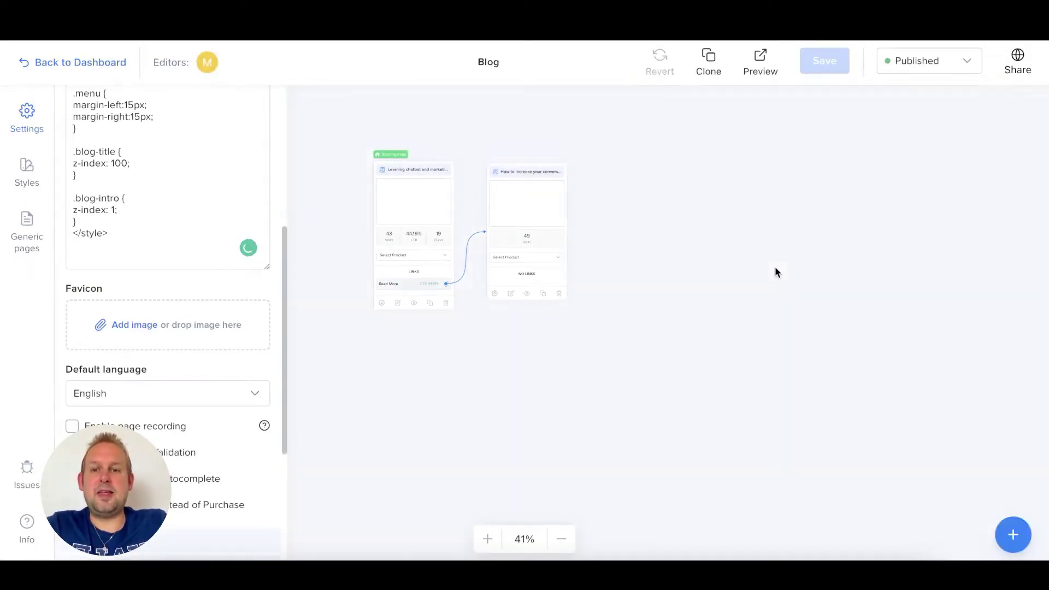
# Paste the UChat script into the overview page's Custom HTML Header Scripts and save the funnel
pyautogui.click(383, 304)
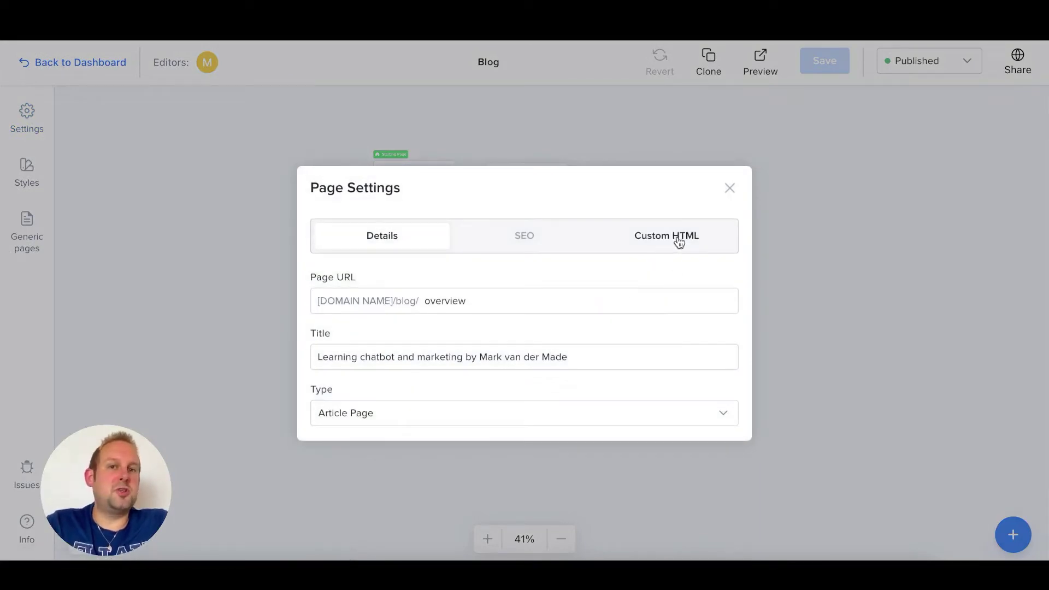
pyautogui.click(679, 241)
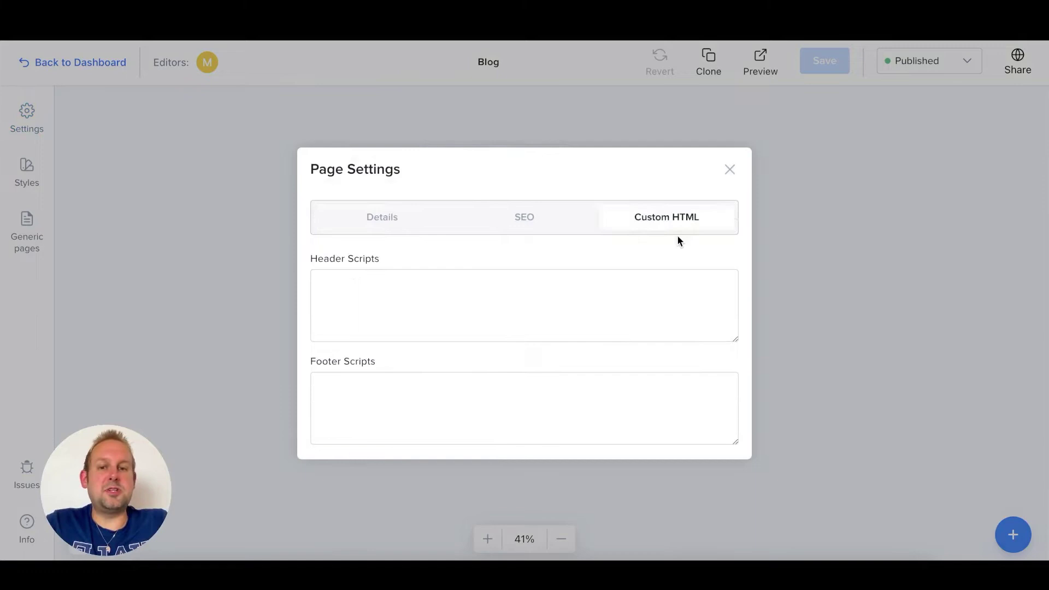
pyautogui.click(458, 294)
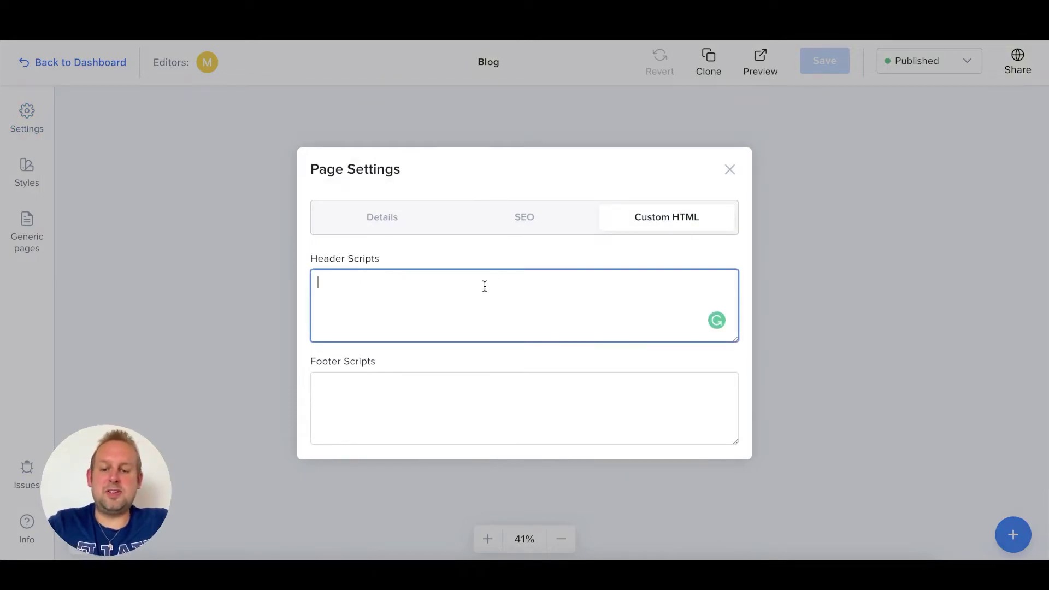
pyautogui.hotkey('ctrl', 'v')
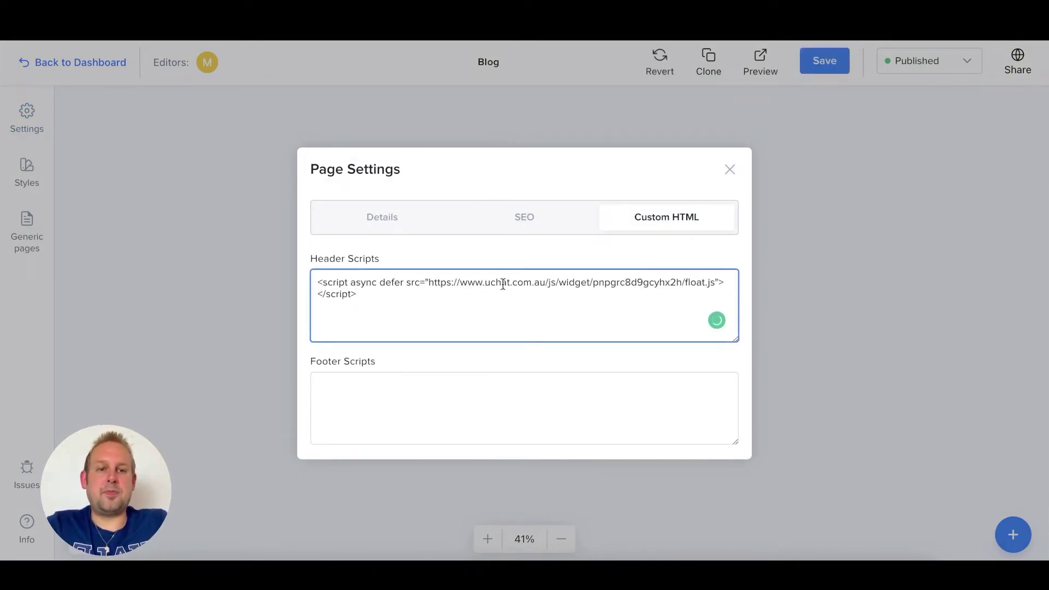
pyautogui.click(814, 307)
pyautogui.click(831, 64)
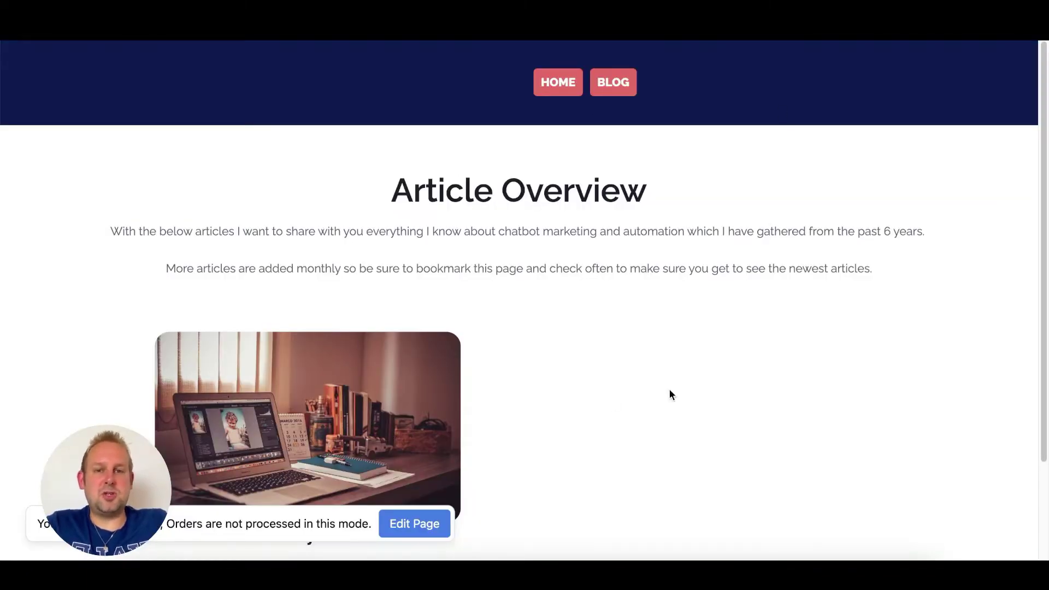
# Scroll the funnel preview and open the 'How to increase your conversions' article
pyautogui.scroll(-2, 670, 384)
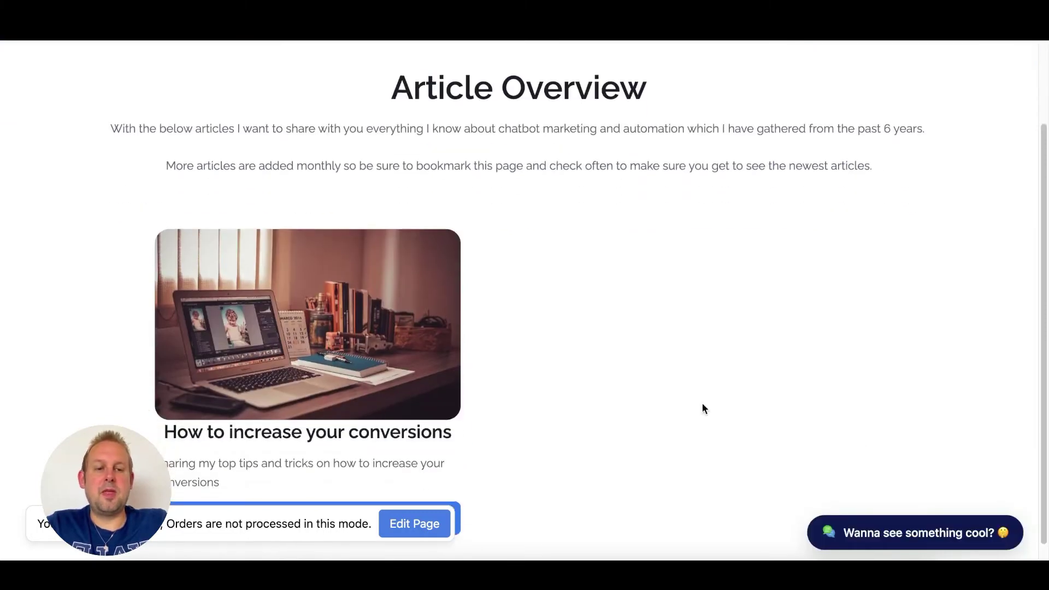
pyautogui.scroll(-1, 727, 361)
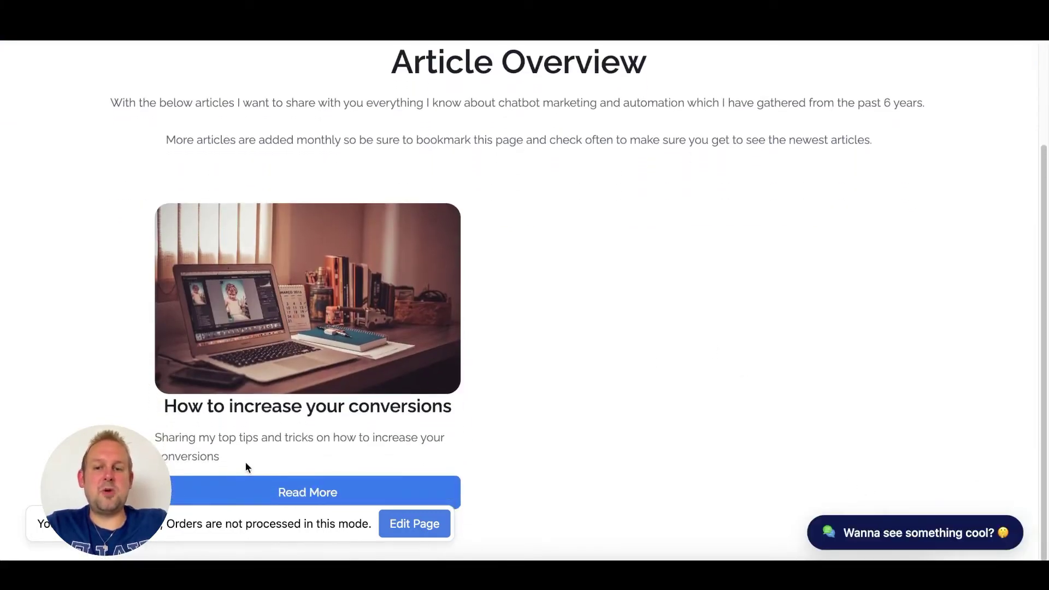
pyautogui.click(286, 482)
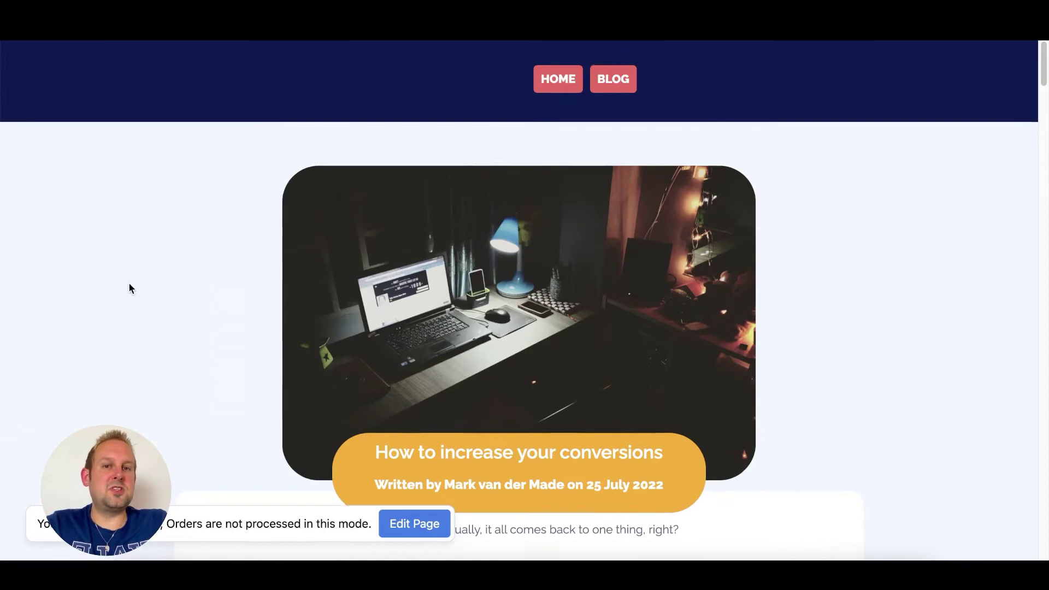
pyautogui.scroll(-1, 129, 282)
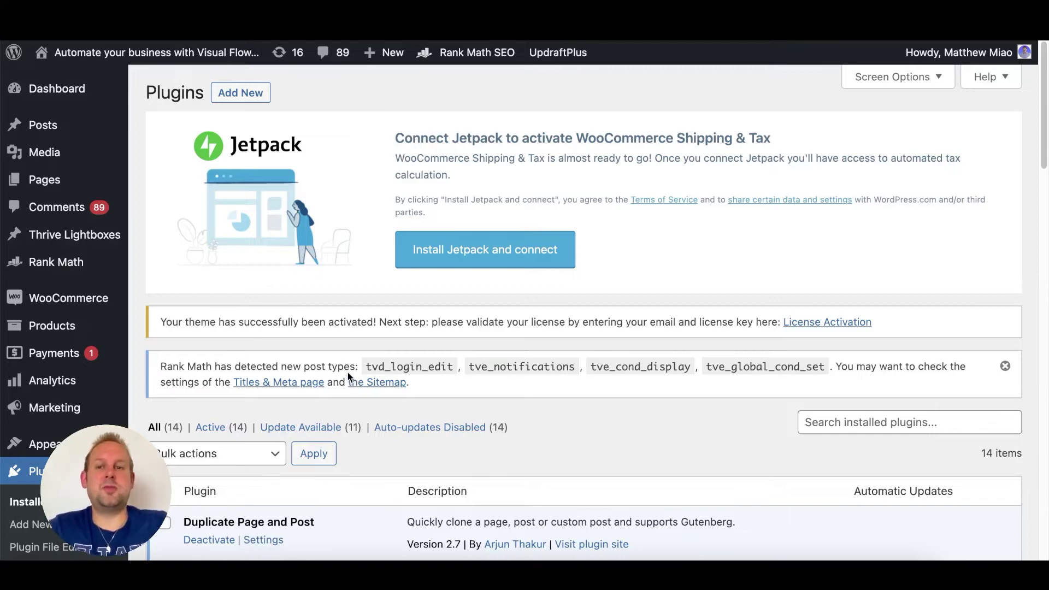
# Search new plugins for 'insert headers and footers' and install the WPCode plugin
pyautogui.click(222, 96)
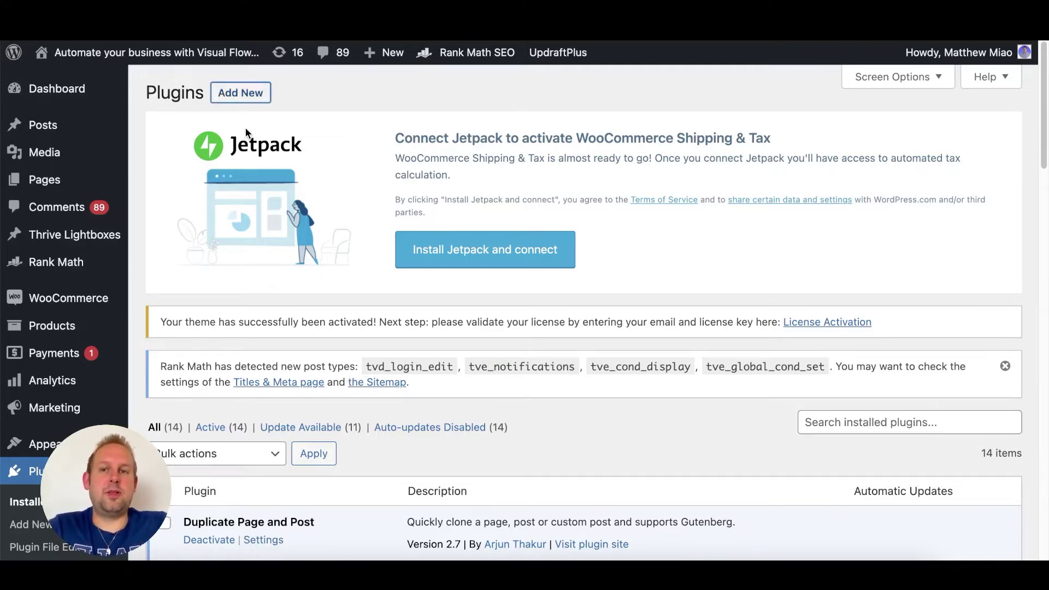
pyautogui.click(936, 242)
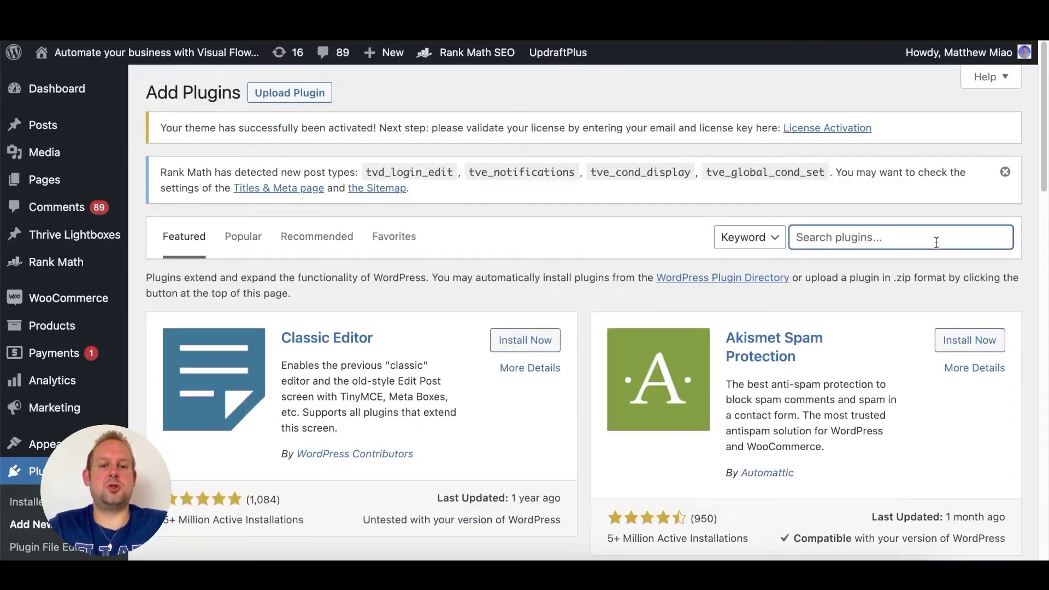
pyautogui.write('insert head')
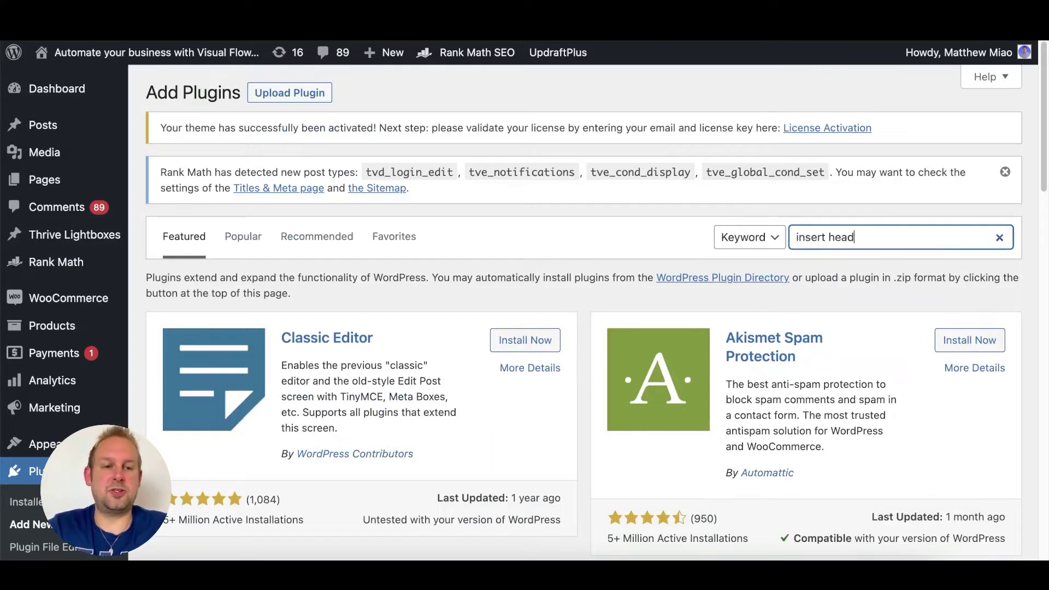
pyautogui.write('ers and footer')
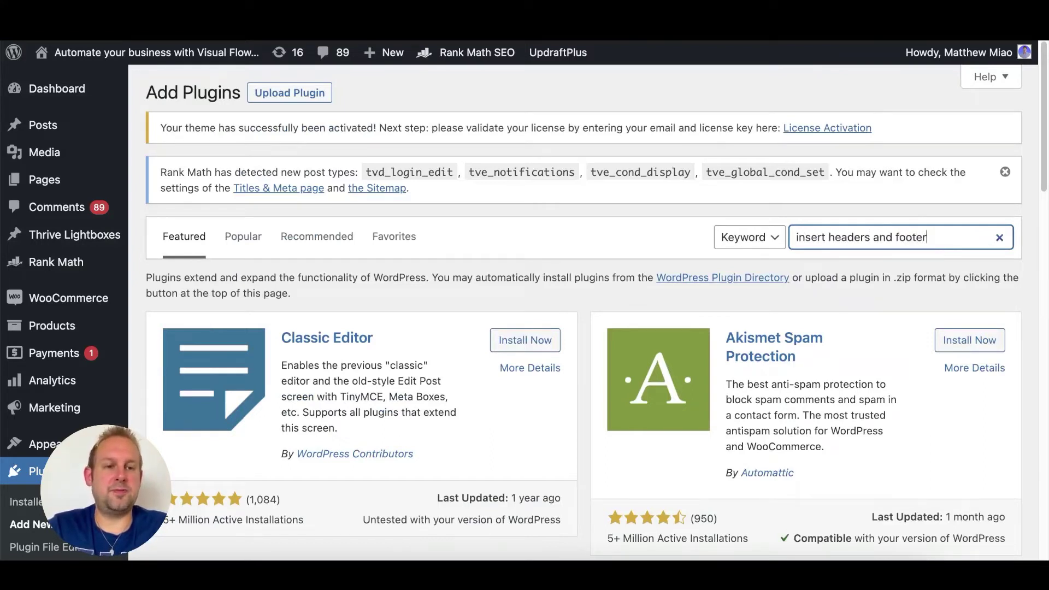
pyautogui.write('s')
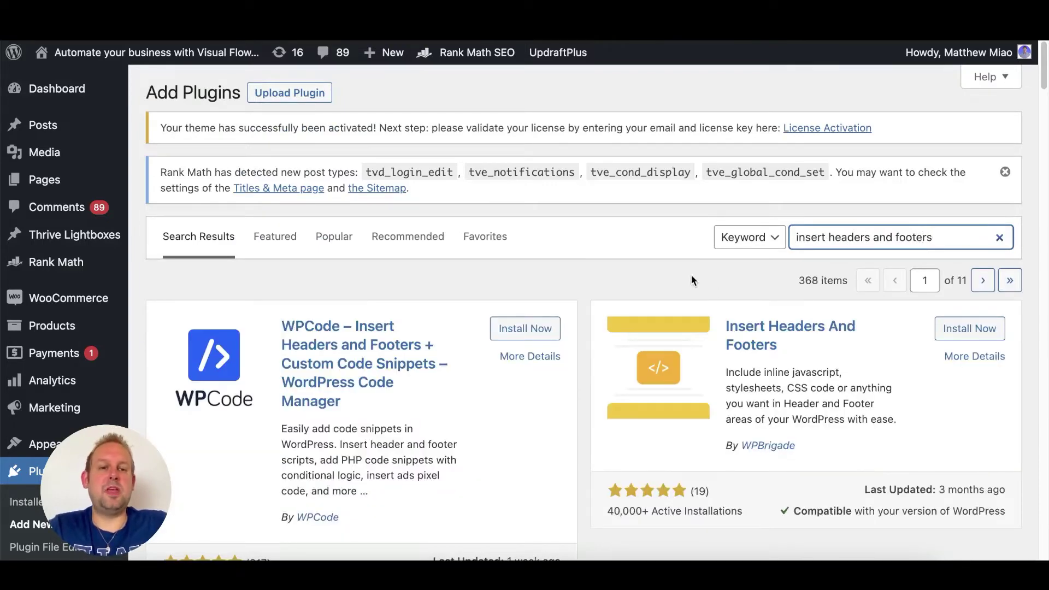
pyautogui.scroll(-1, 463, 280)
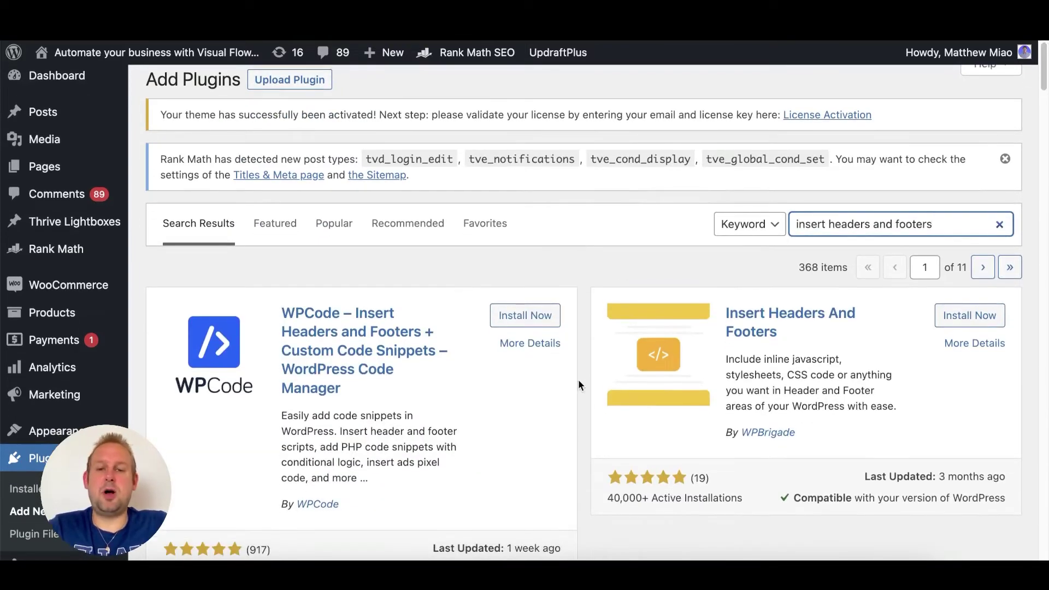
pyautogui.scroll(-2, 493, 414)
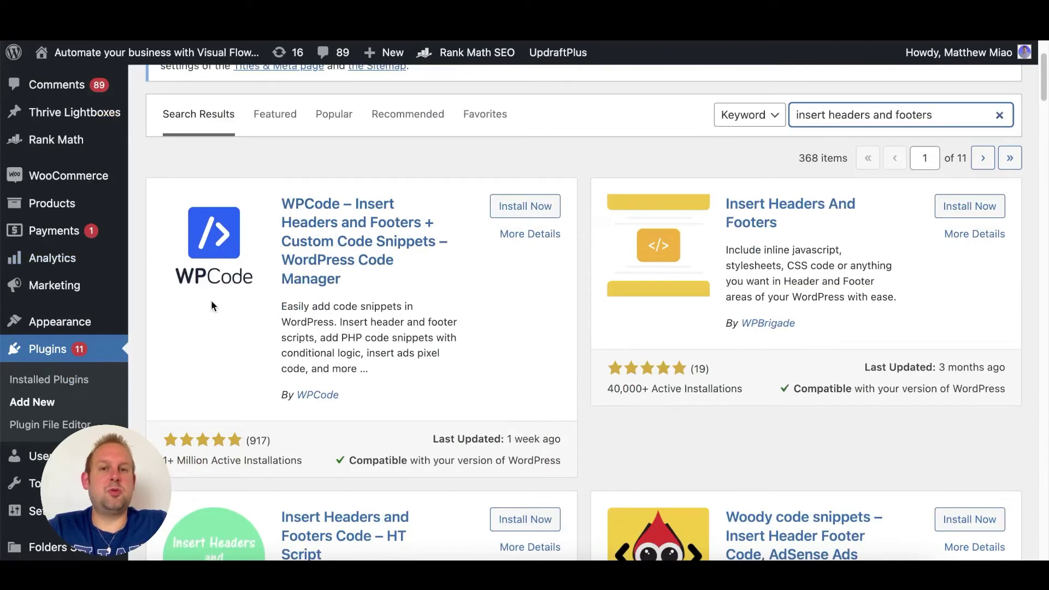
pyautogui.scroll(2, 442, 281)
pyautogui.click(525, 310)
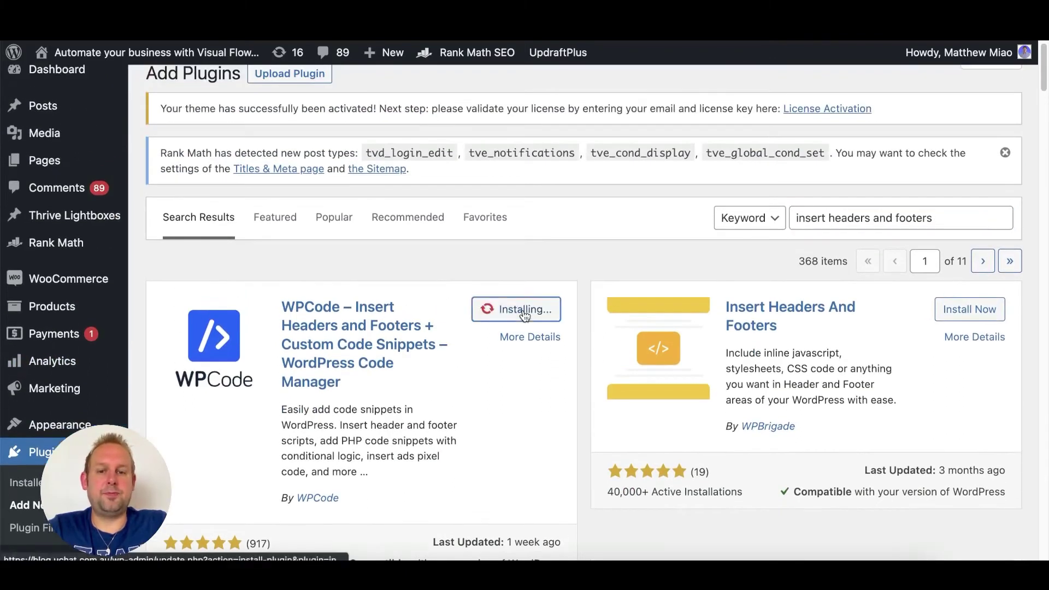
# Activate WPCode and save the UChat script in its Global Header & Footer Header field
pyautogui.click(525, 314)
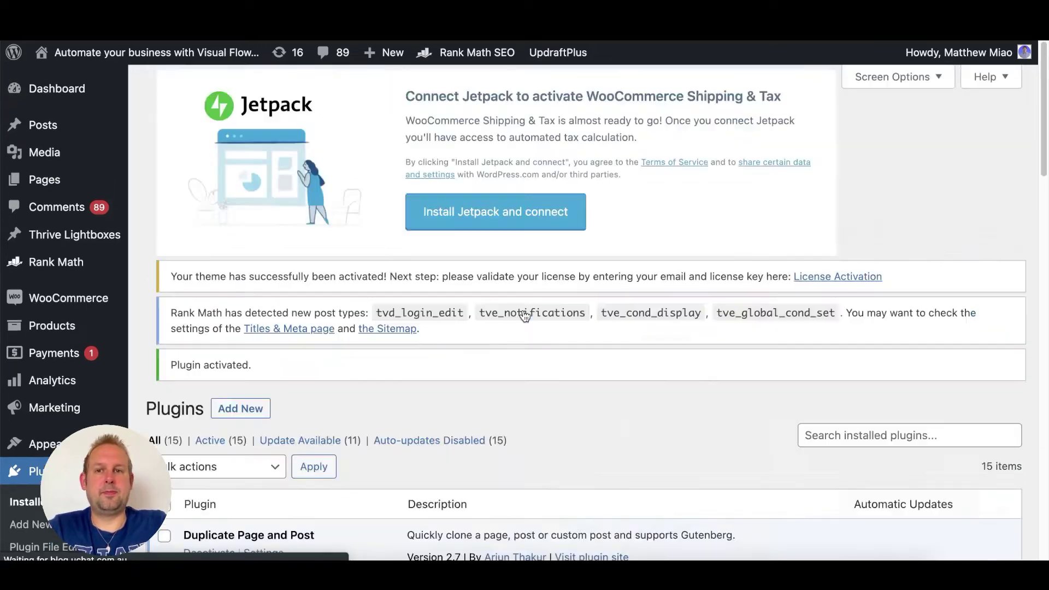
pyautogui.scroll(-5, 537, 242)
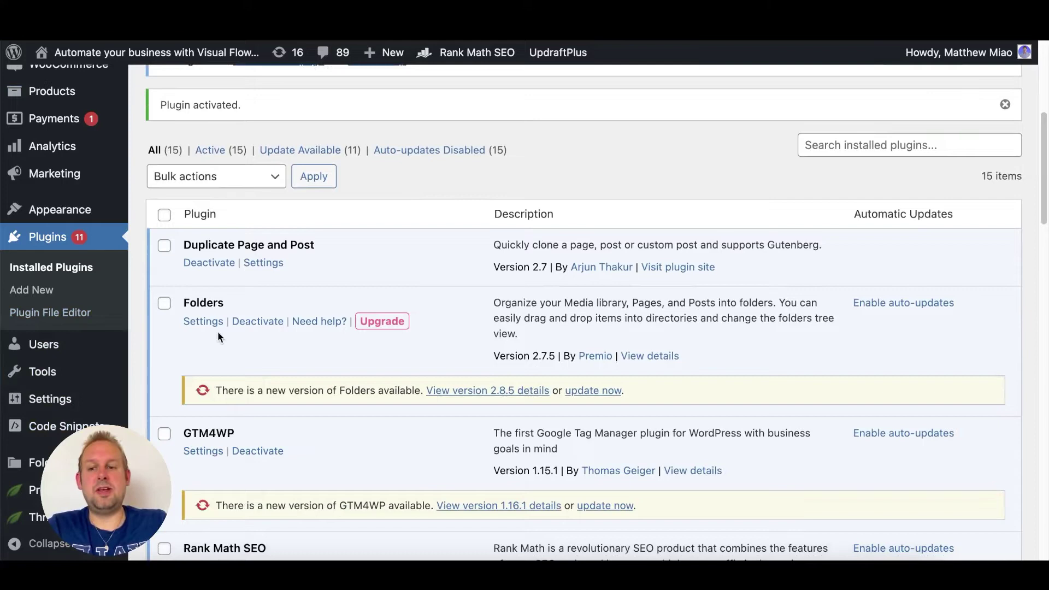
pyautogui.moveTo(66, 427)
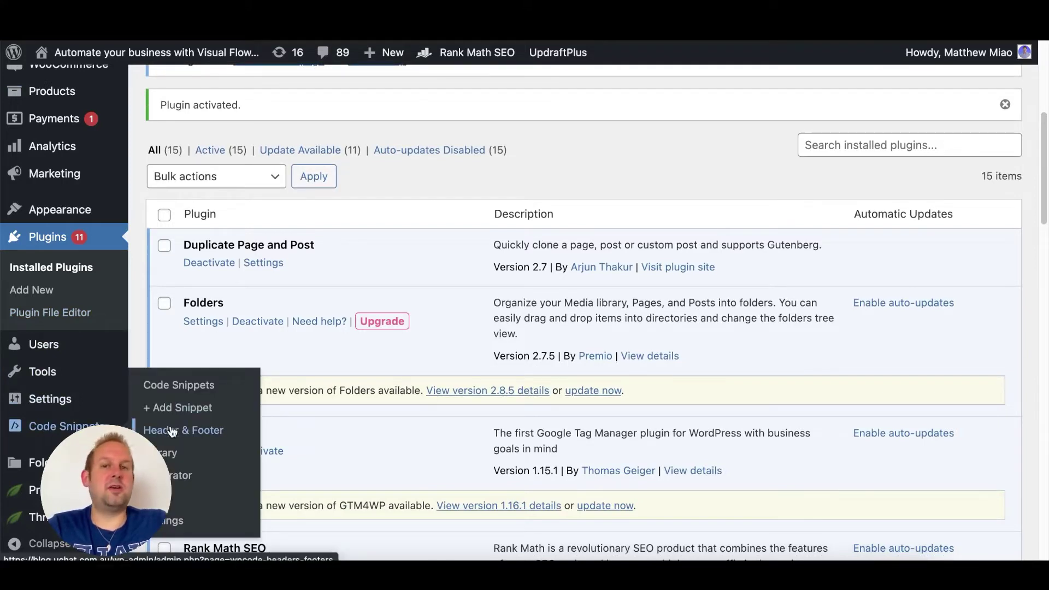
pyautogui.click(172, 431)
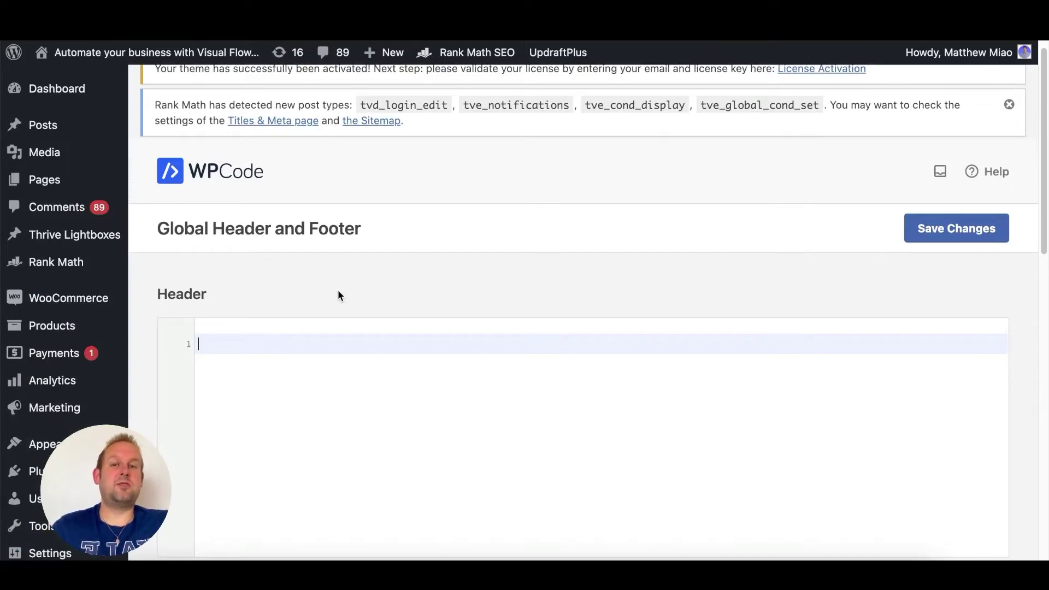
pyautogui.write('<script async defer src="https://www.uchat.com.au/js/widget/pnpgrc8d9gcyhx2h/float.js"></script>')
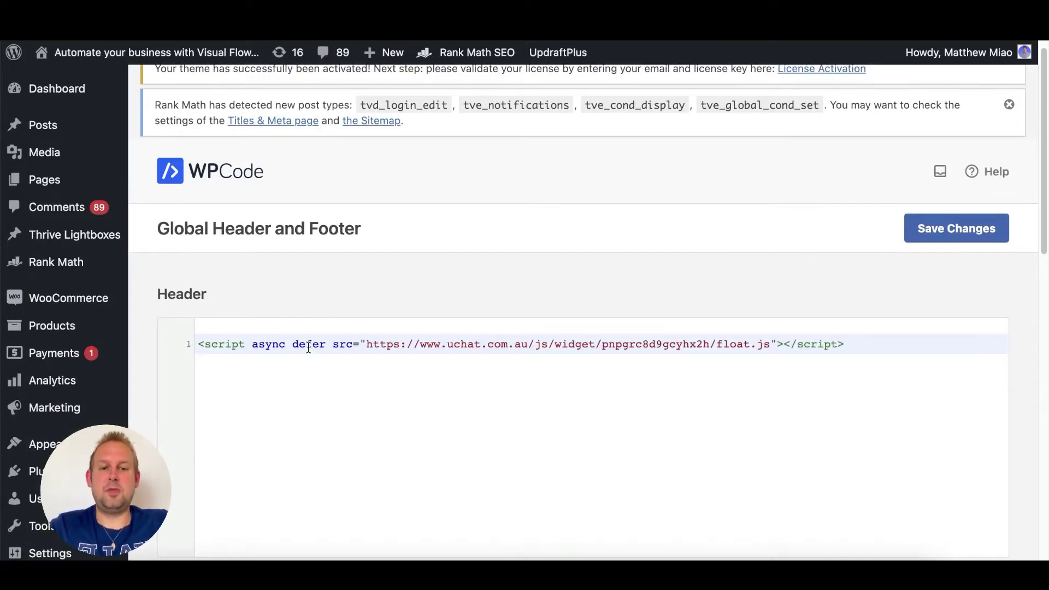
pyautogui.click(964, 230)
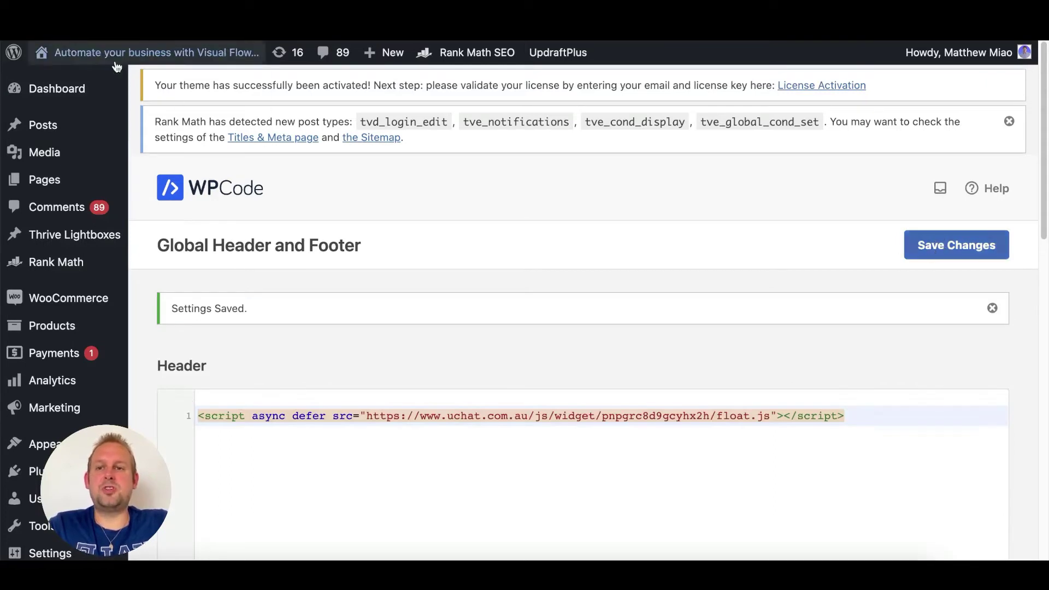
# Bring up the site-name menu in the WordPress admin bar
pyautogui.moveTo(116, 65)
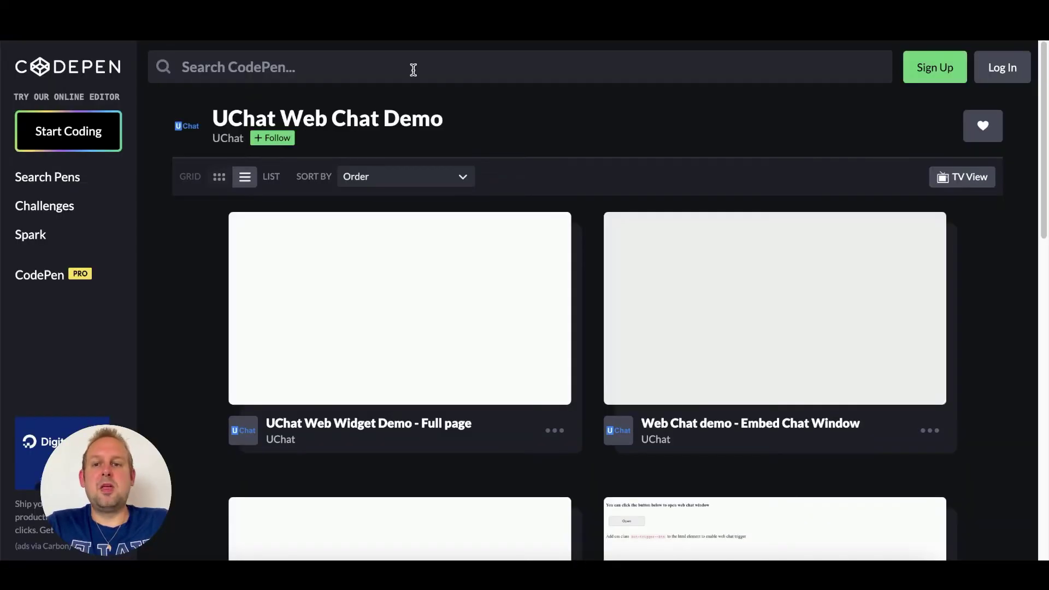
# Open the Full page demo pen, then switch to the Web Chat demo – Popup Chat Window pen
pyautogui.scroll(-1, 381, 337)
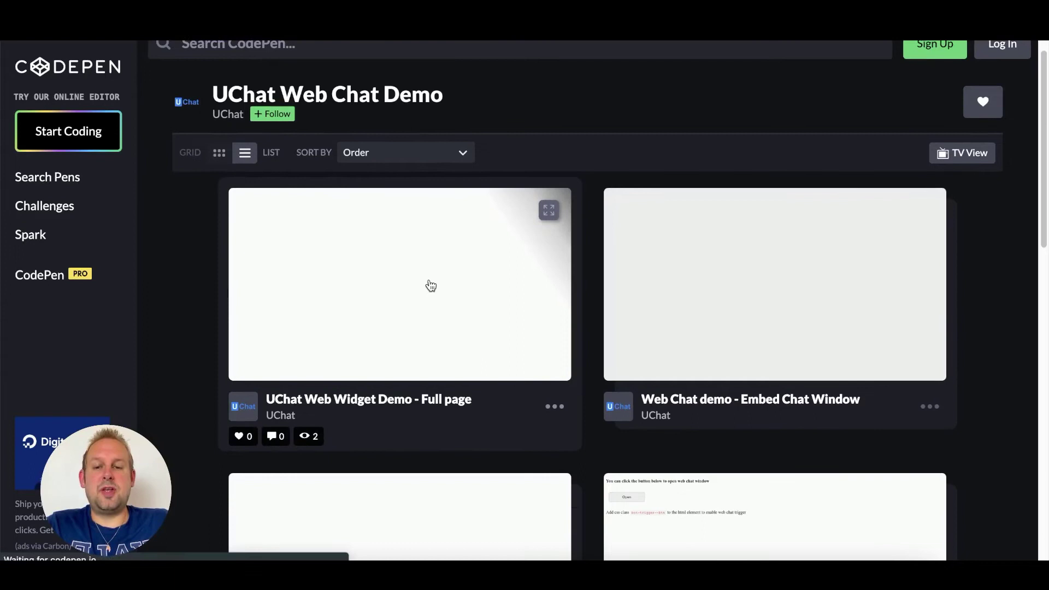
pyautogui.click(365, 280)
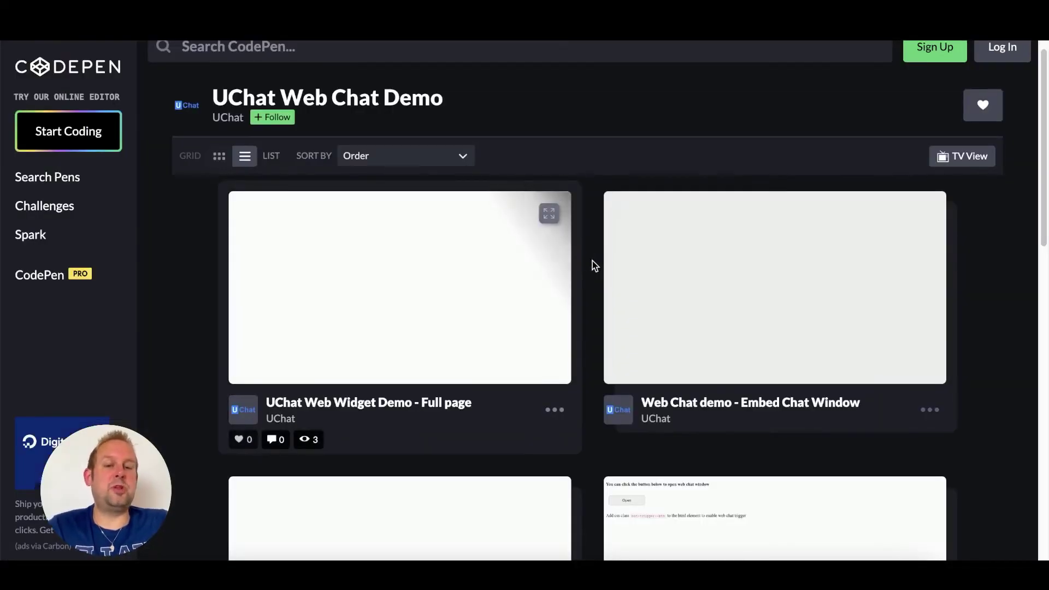
pyautogui.click(736, 283)
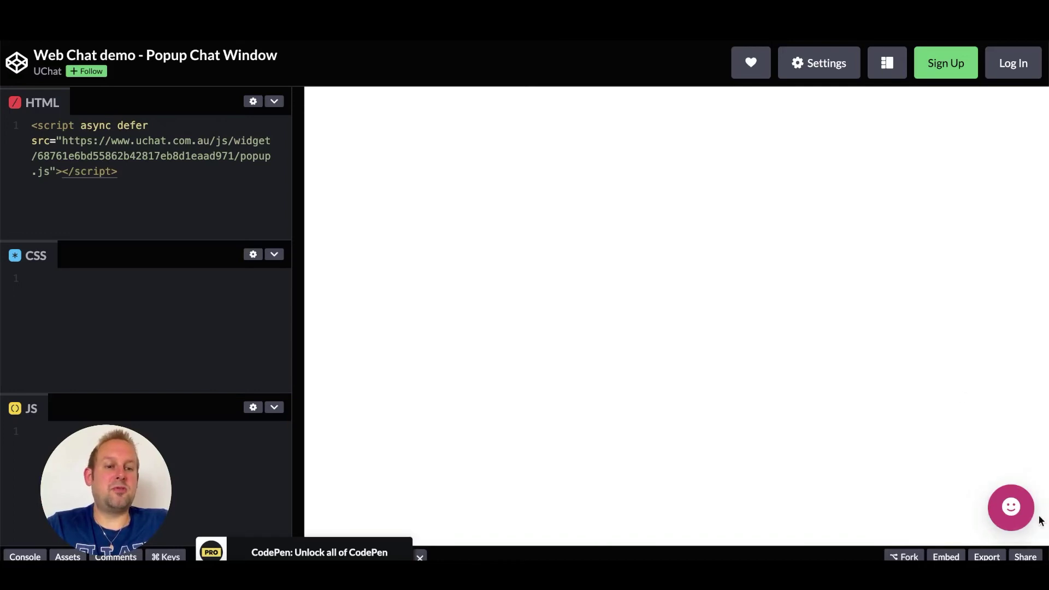
# Open the chat popup from the floating bubble in the pen's preview
pyautogui.click(1012, 509)
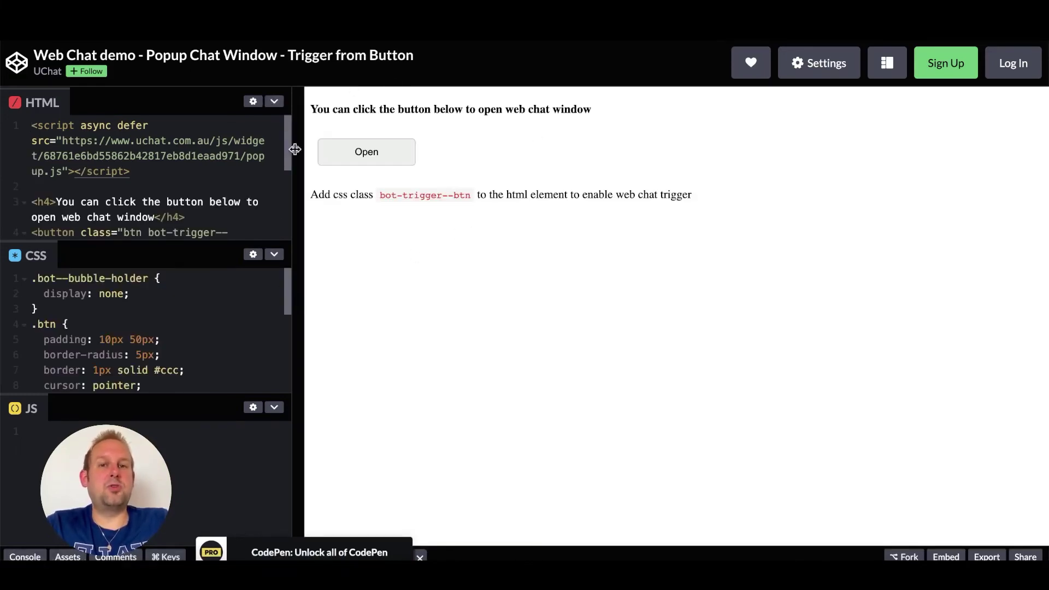
pyautogui.click(374, 157)
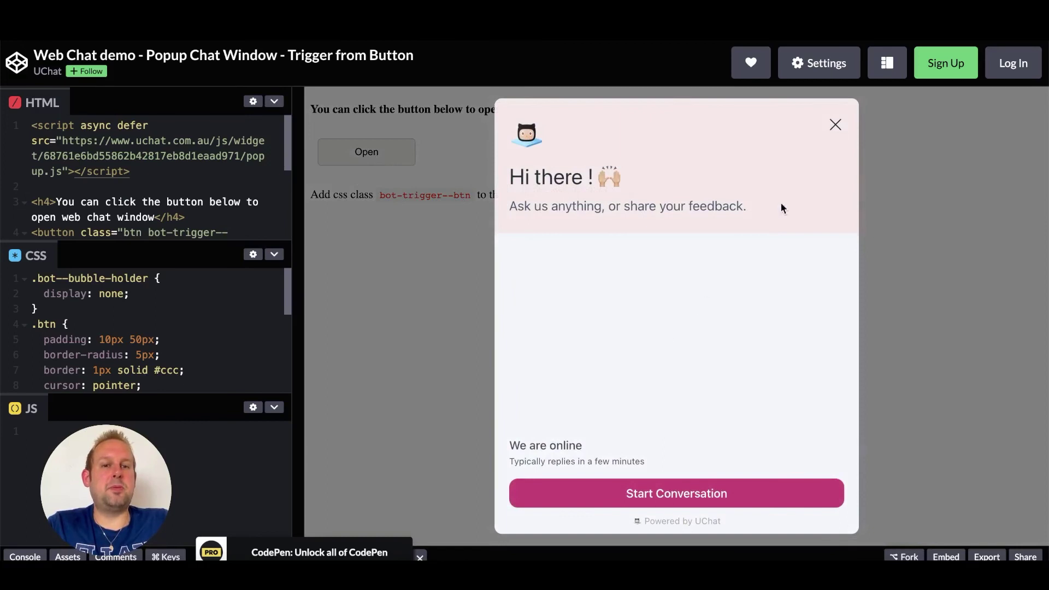
pyautogui.click(834, 125)
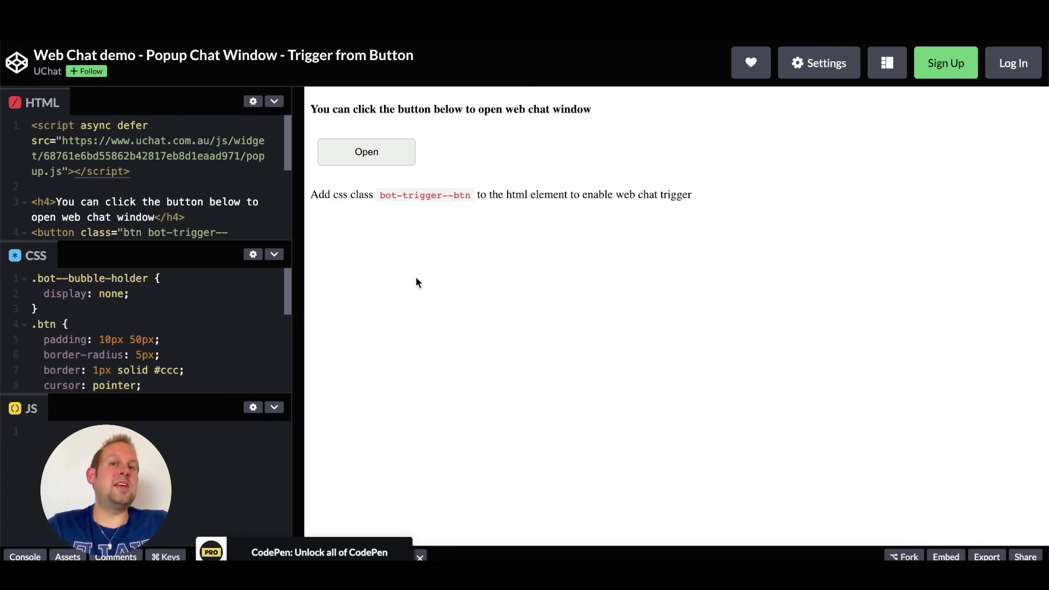